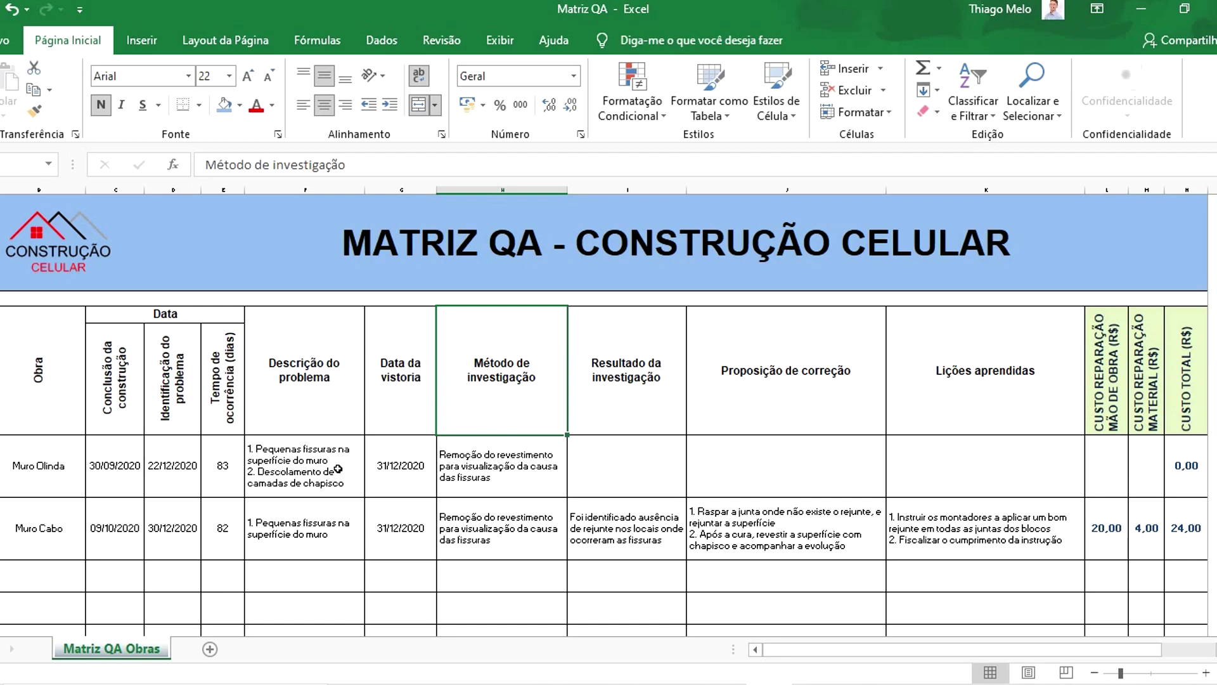
# Compare the Muro Olinda and Muro Cabo records in the Obra and date columns of the QA matrix.
pyautogui.click(126, 543)
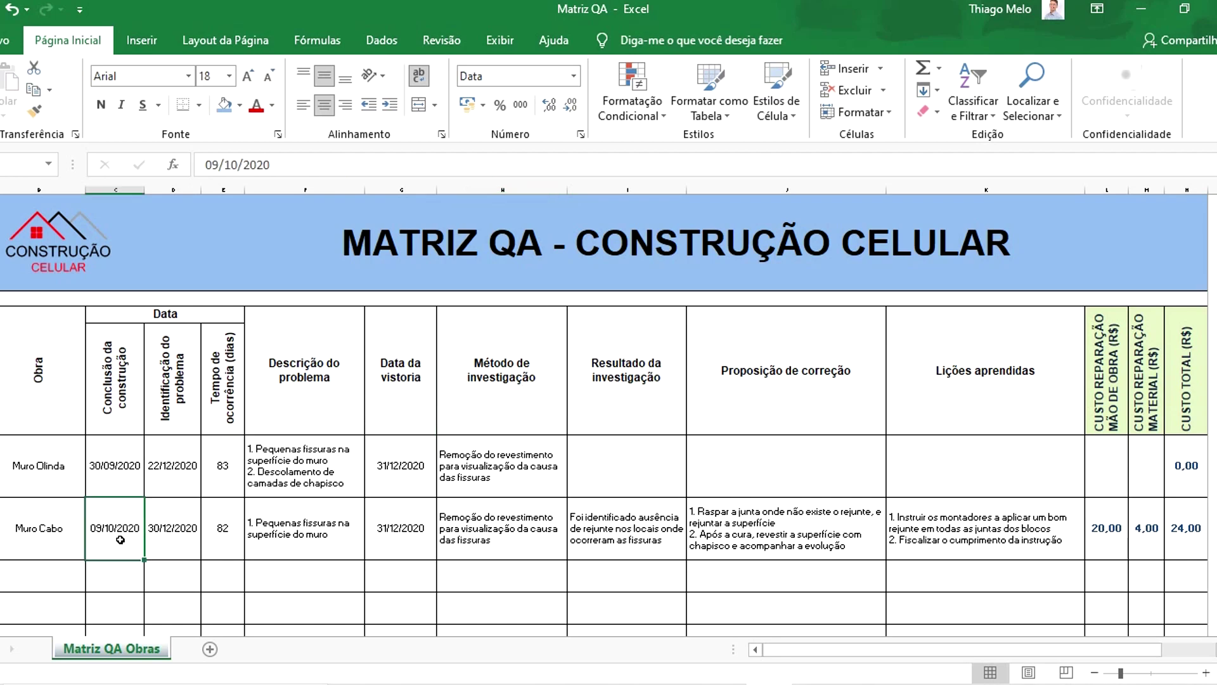
pyautogui.click(72, 493)
pyautogui.click(77, 532)
pyautogui.click(67, 486)
pyautogui.click(68, 526)
pyautogui.click(57, 479)
pyautogui.click(60, 517)
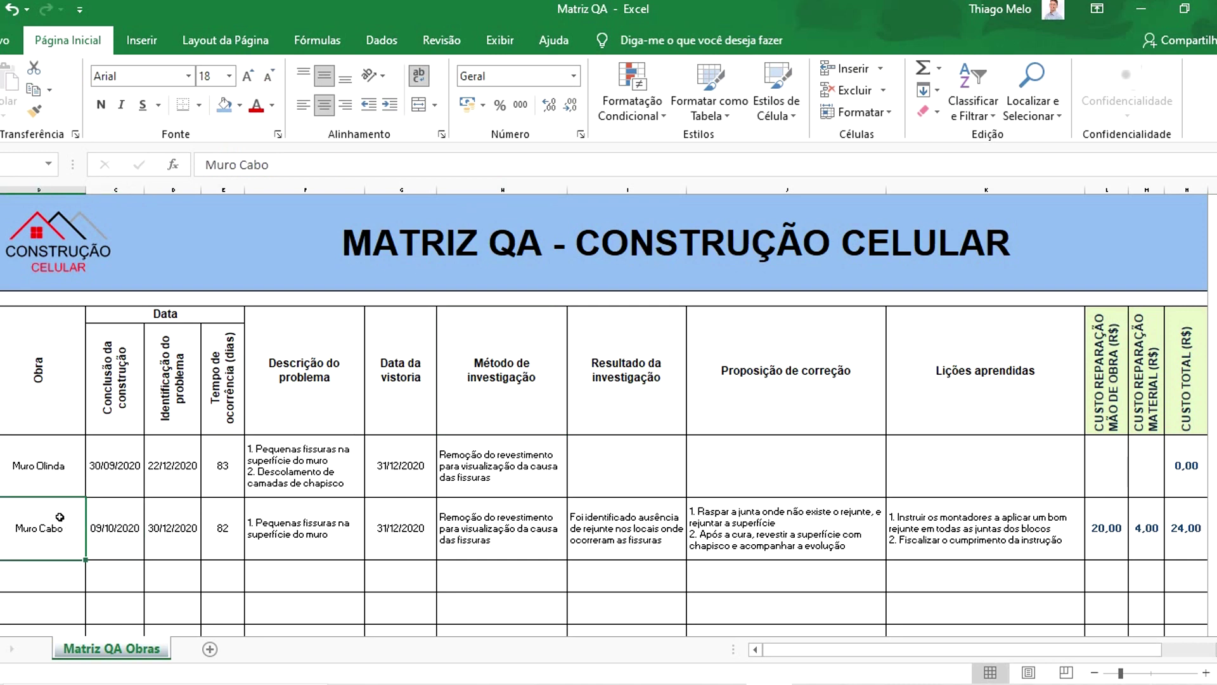
pyautogui.click(2, 465)
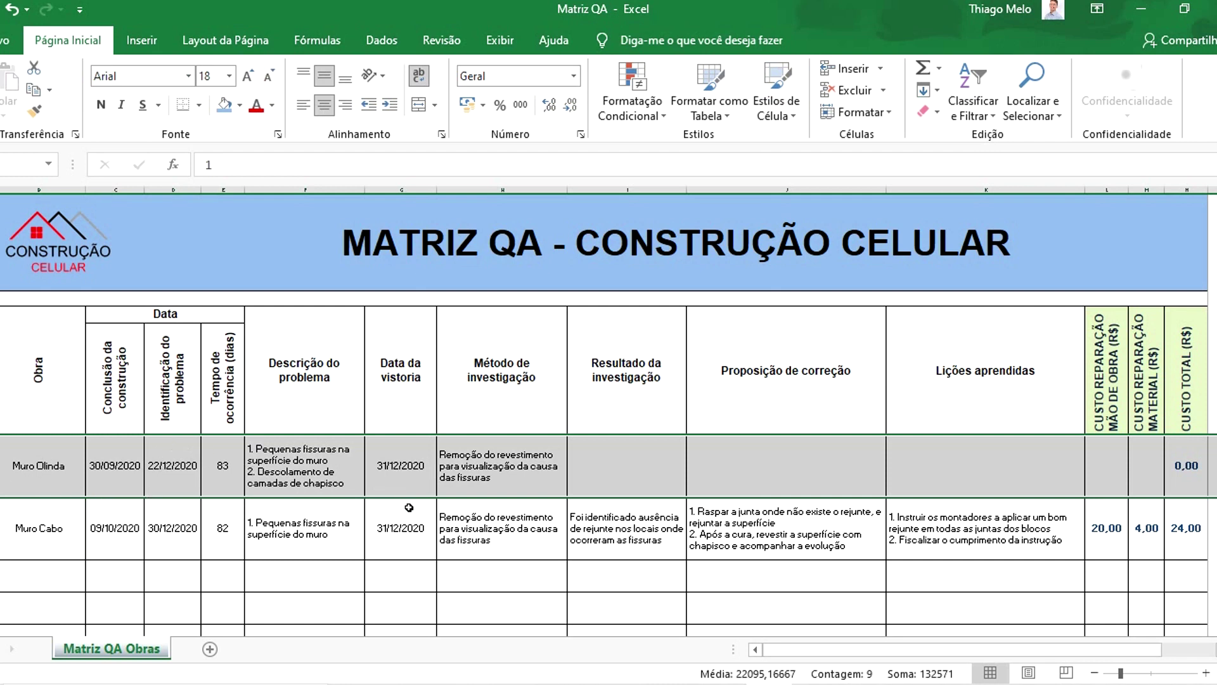
pyautogui.click(173, 479)
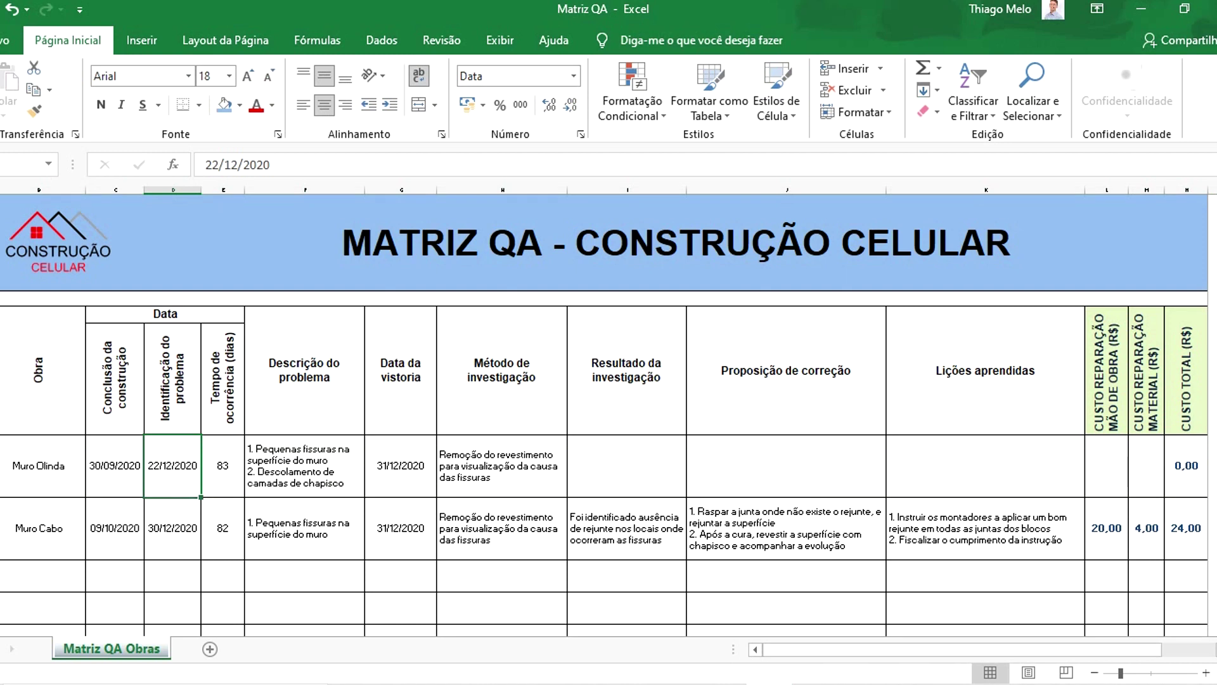
# Examine the Muro Olinda record's investigation result, correction proposal and lessons learned, plus its dates, occurrence time formula and problem description.
pyautogui.click(2, 466)
pyautogui.click(622, 464)
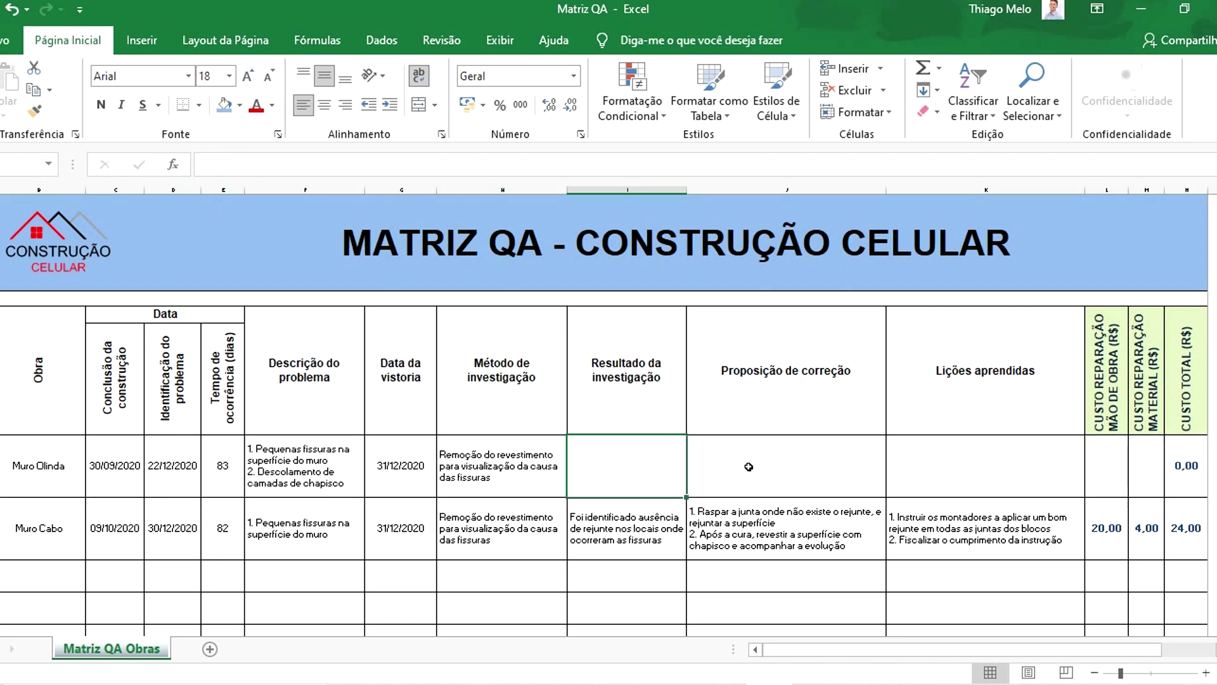
pyautogui.click(761, 467)
pyautogui.click(919, 459)
pyautogui.click(776, 475)
pyautogui.click(666, 471)
pyautogui.click(119, 478)
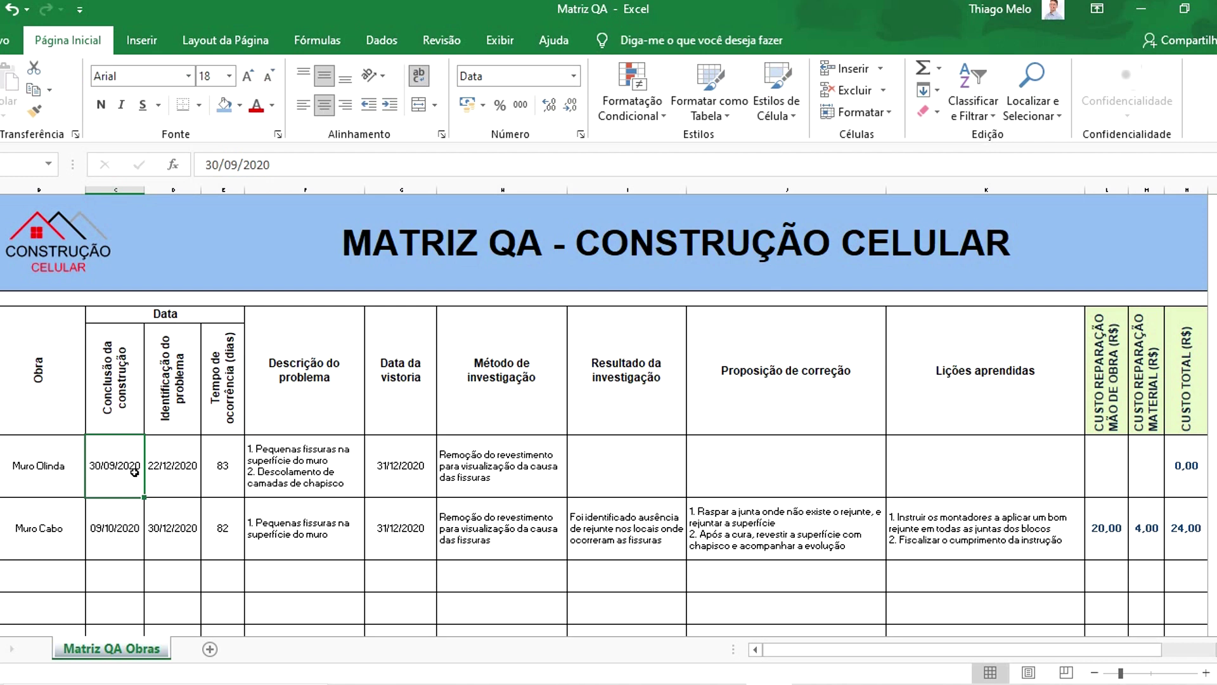
pyautogui.click(171, 482)
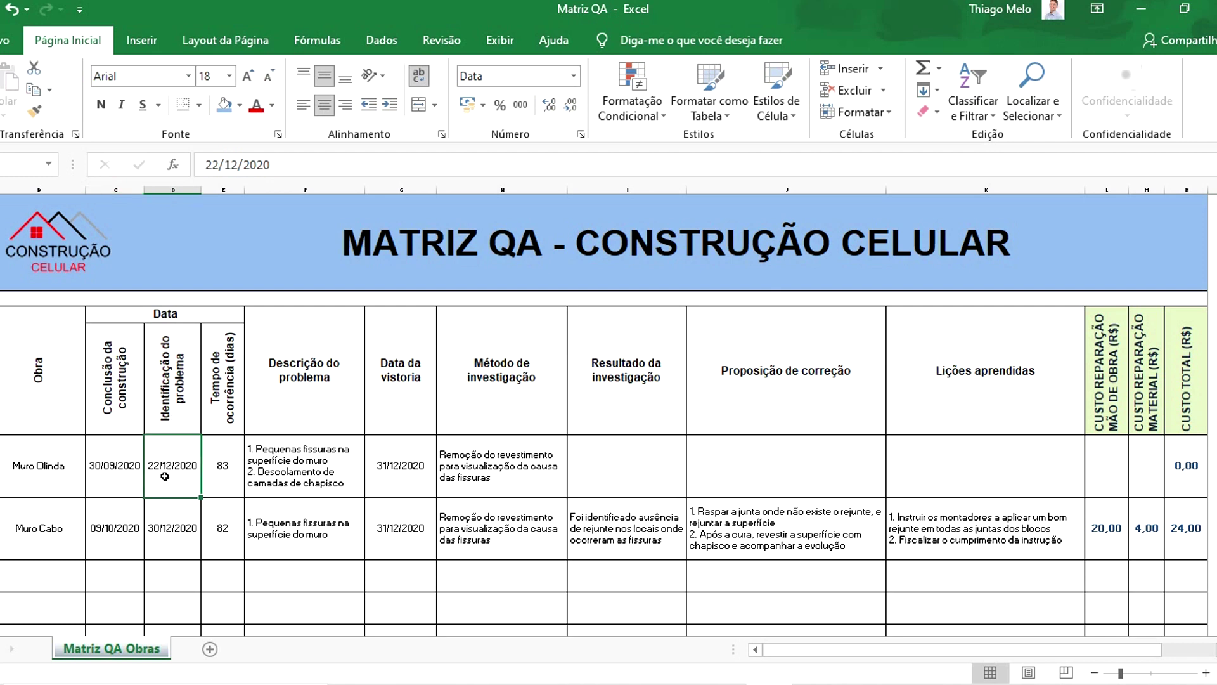
pyautogui.click(206, 480)
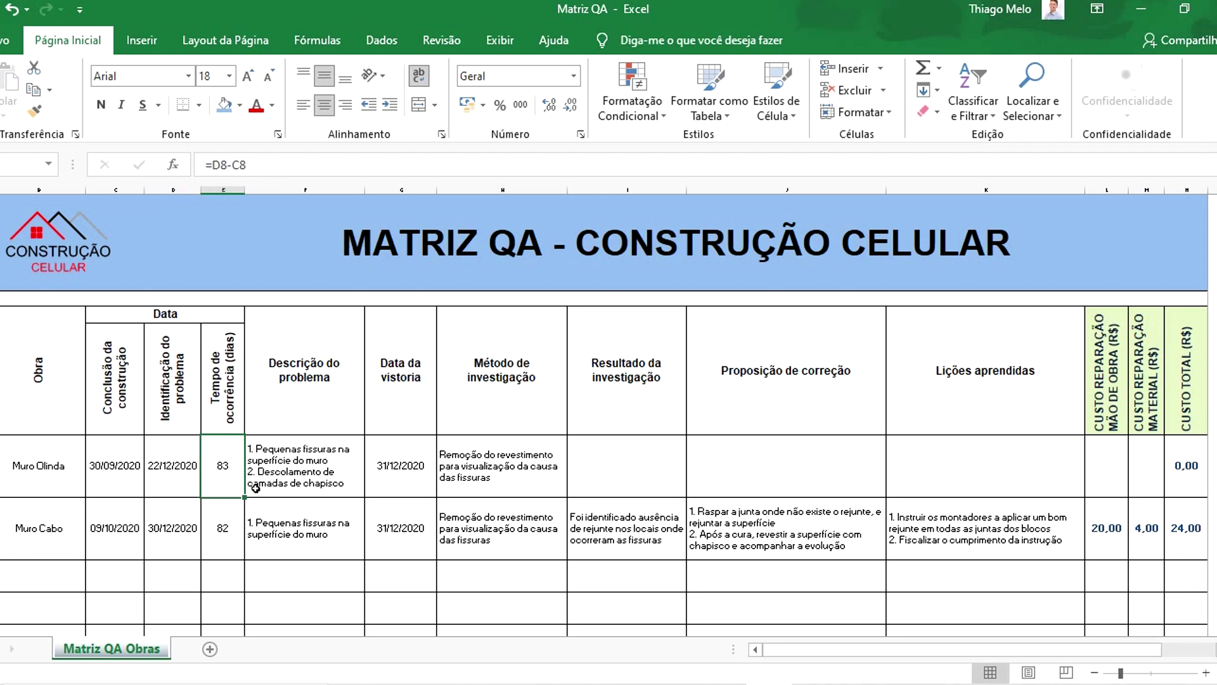
pyautogui.click(280, 480)
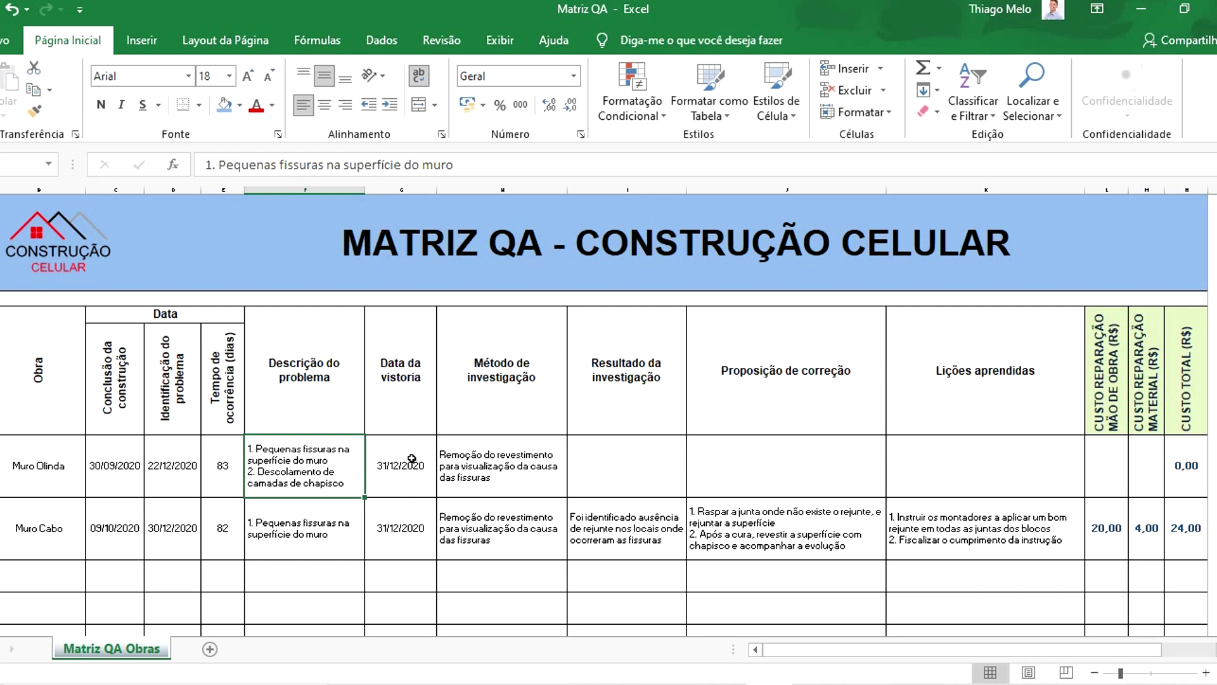
# Clear the inspection date (Data da vistoria) in the Muro Olinda row.
pyautogui.click(410, 477)
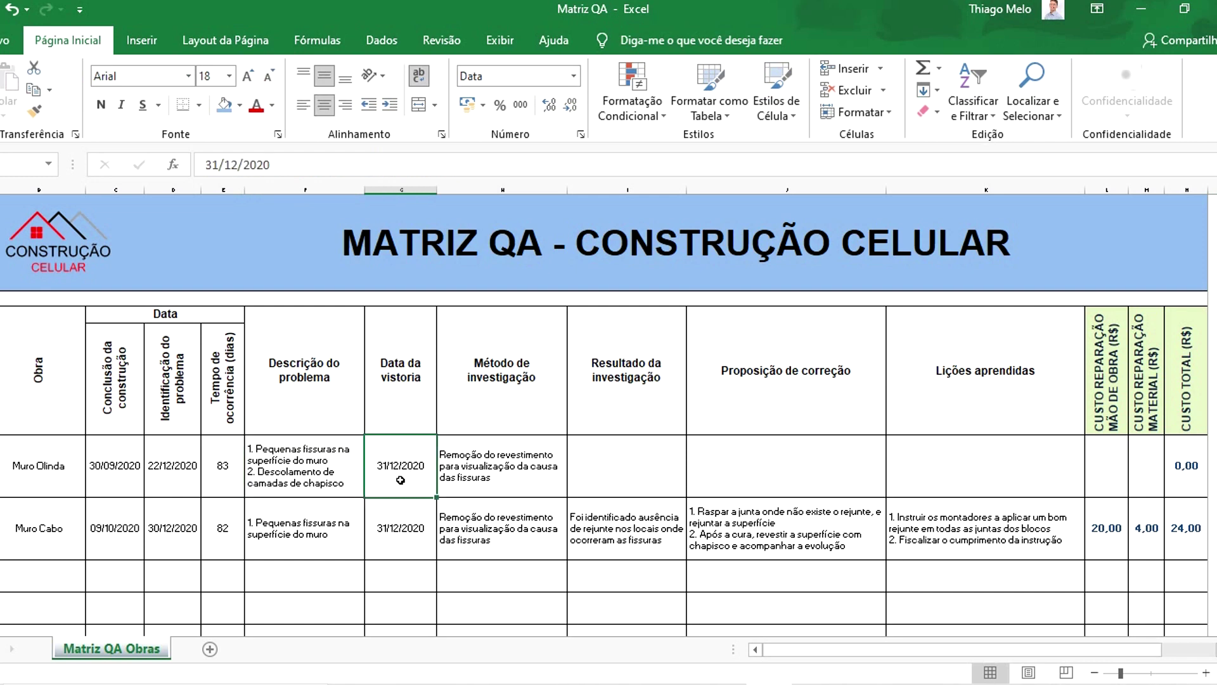
pyautogui.press('Delete')
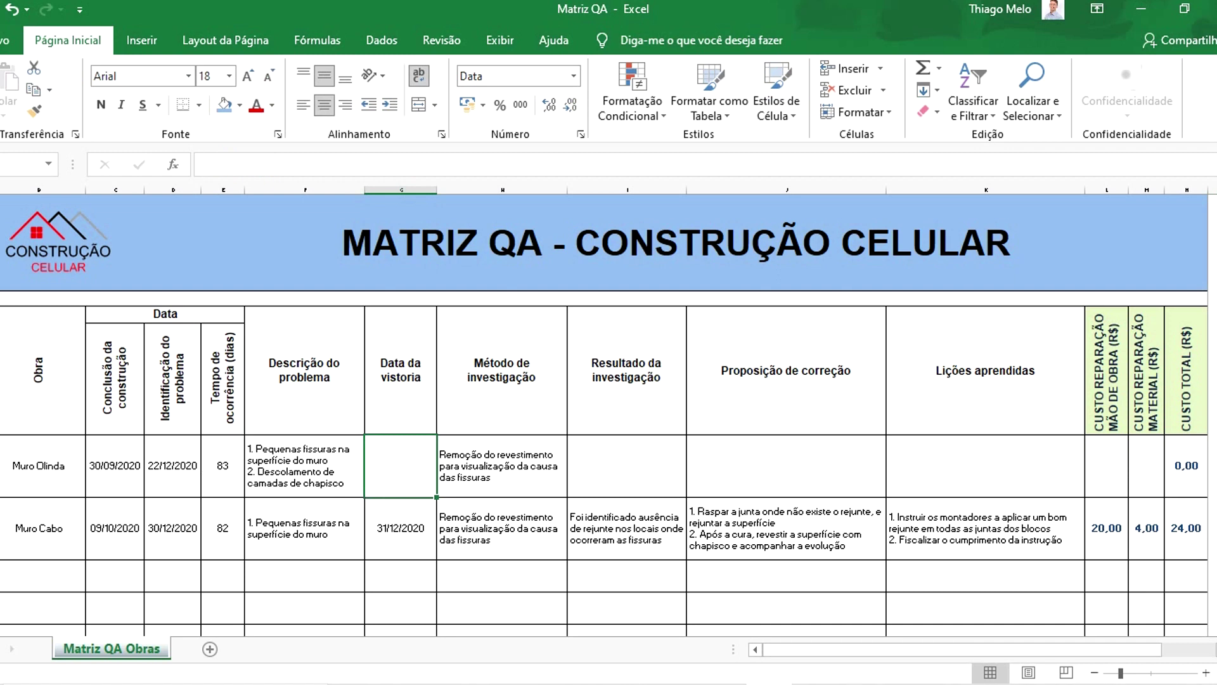
pyautogui.click(1, 465)
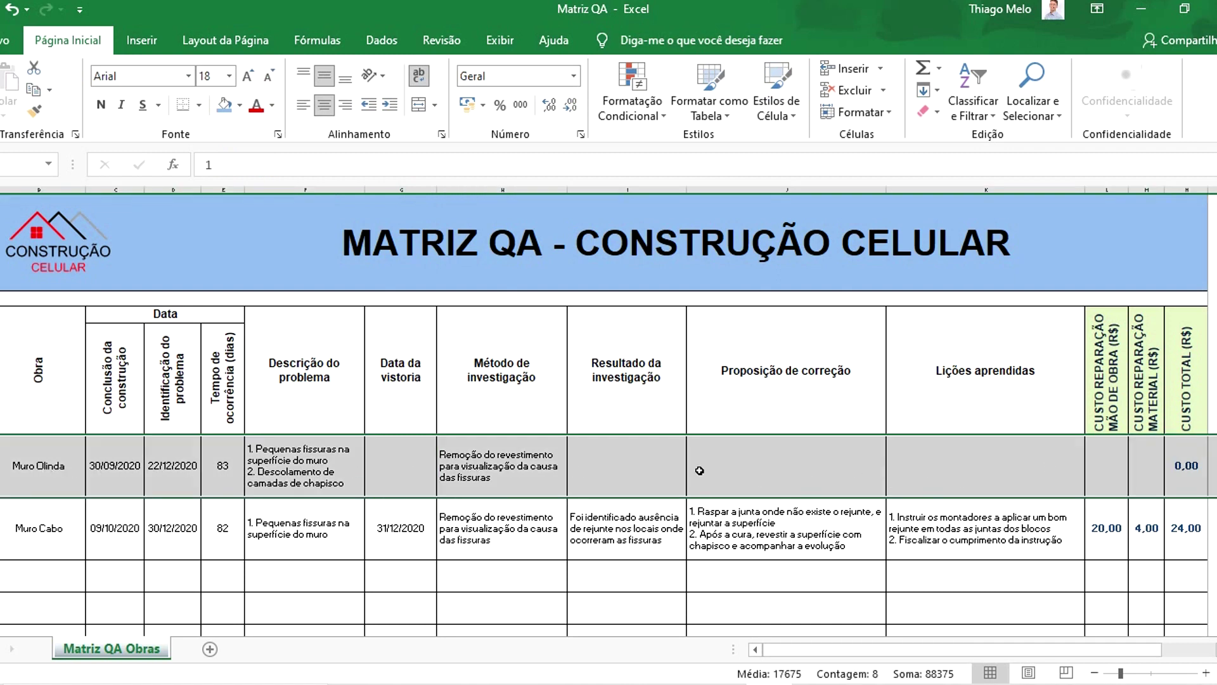
pyautogui.click(389, 470)
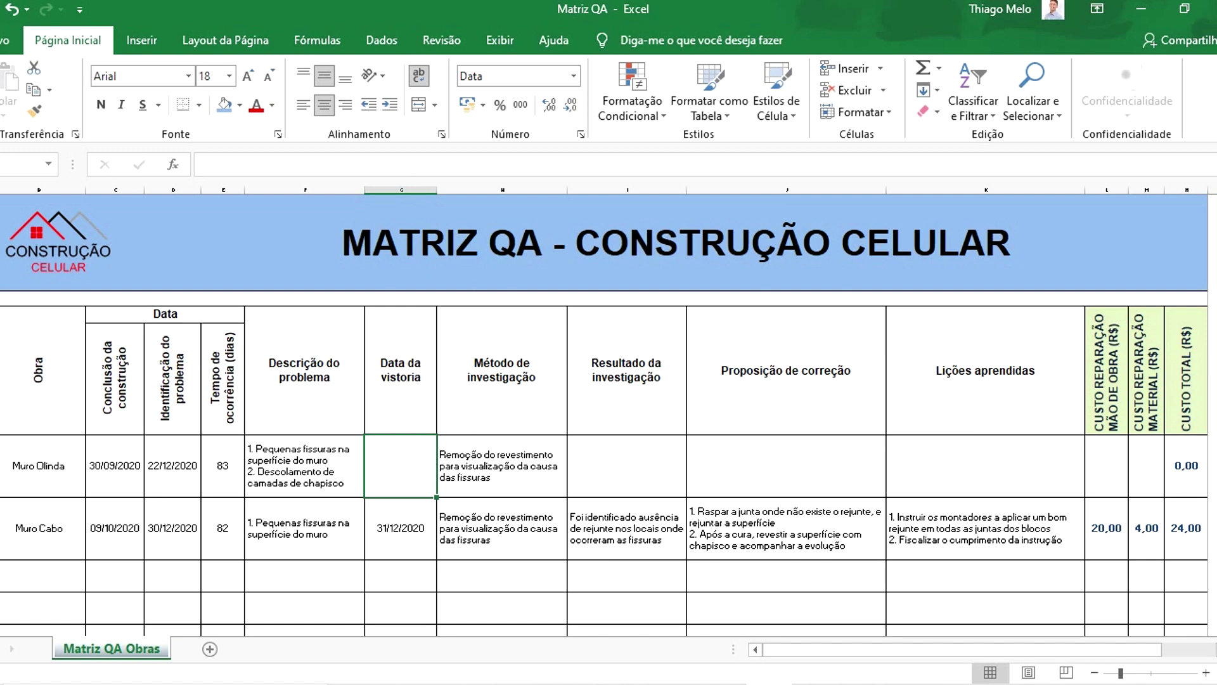
# Review the Muro Cabo record's completion and identification dates, problem description, inspection date and investigation method.
pyautogui.keyDown('shift'); pyautogui.click(48, 536); pyautogui.keyUp('shift')
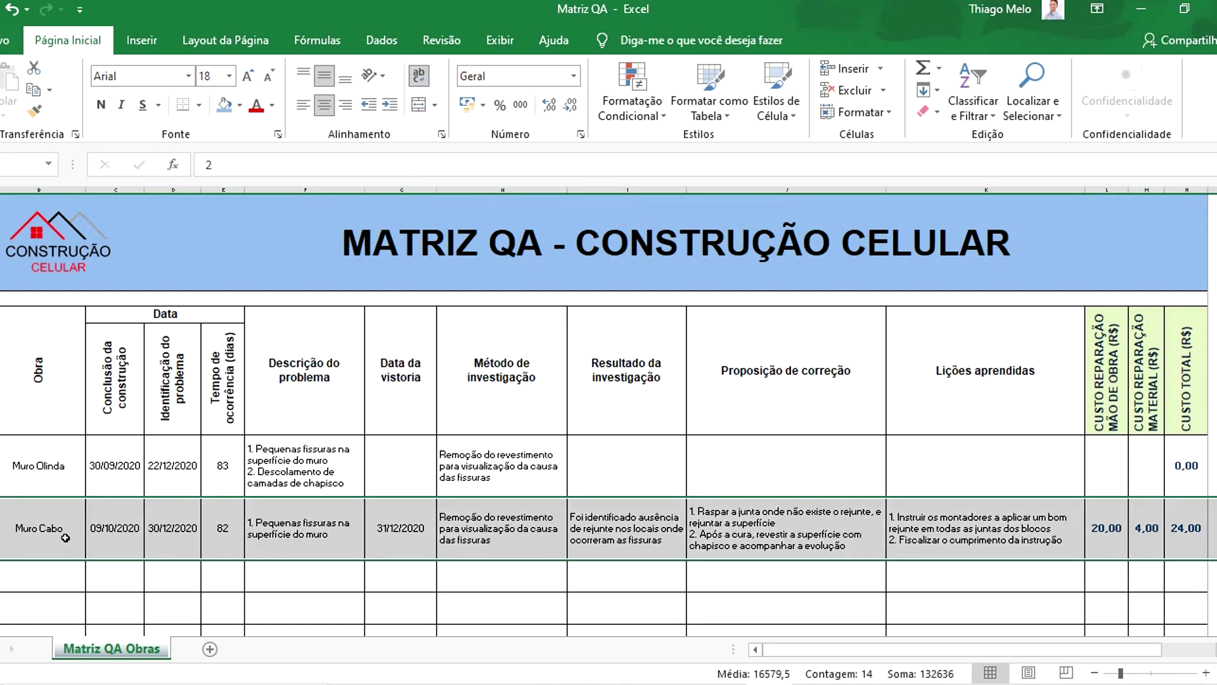
pyautogui.click(46, 538)
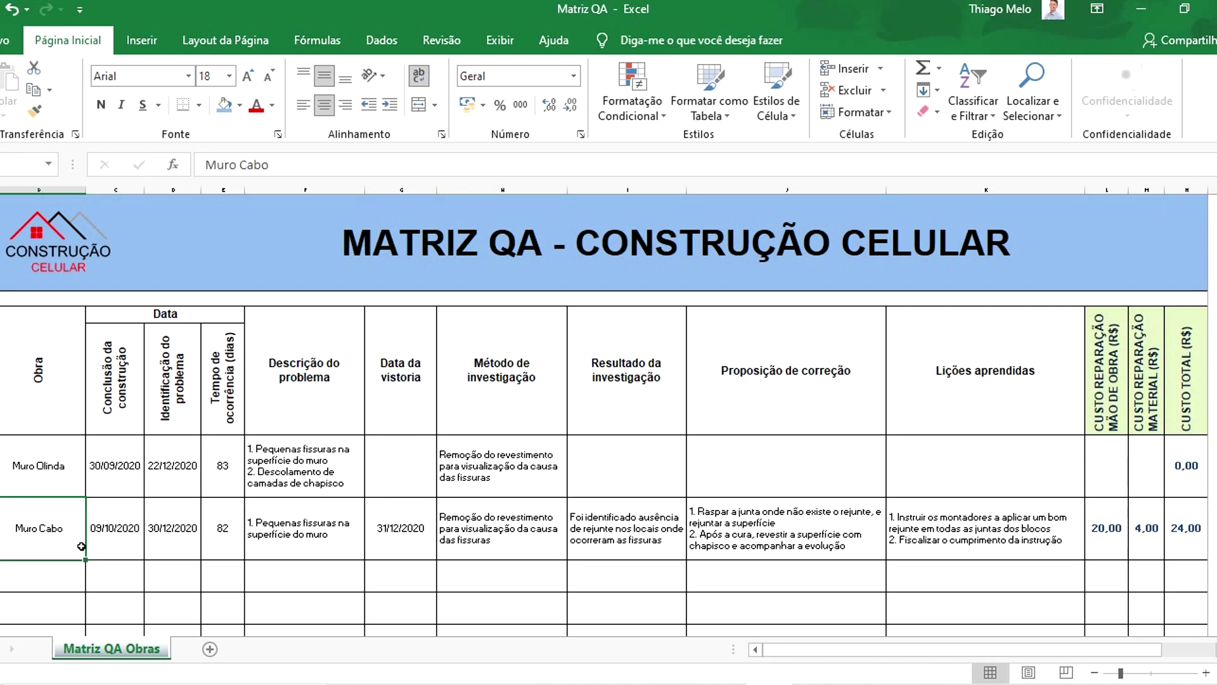
pyautogui.click(113, 539)
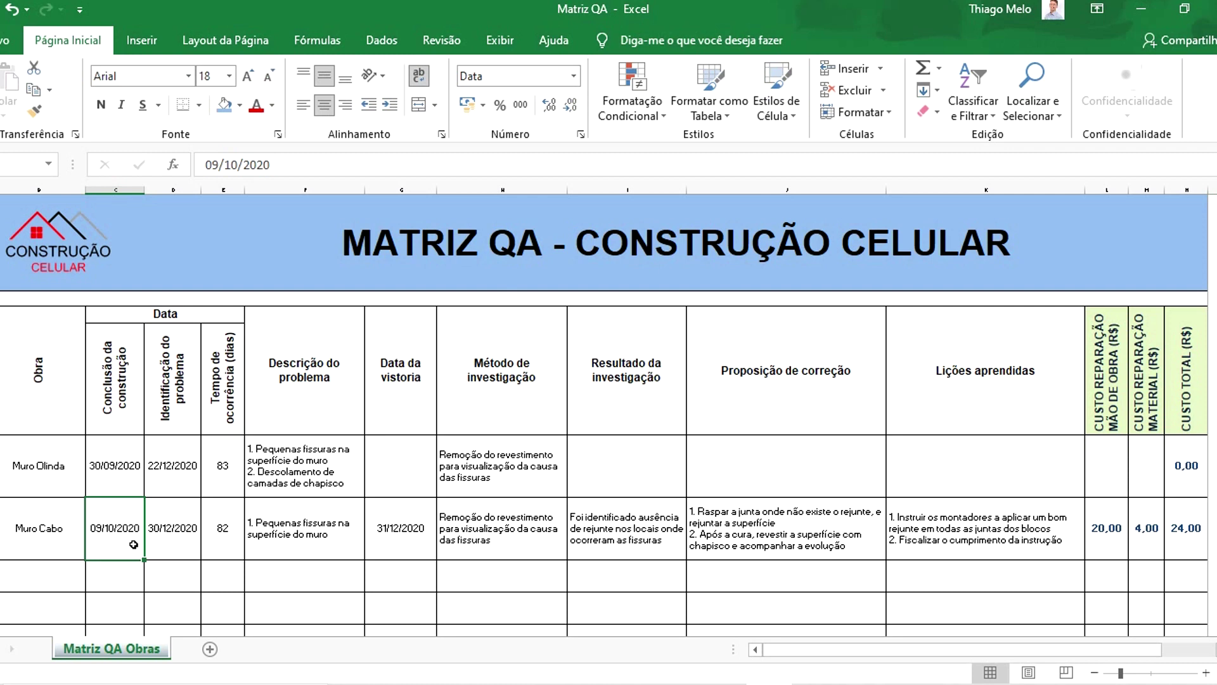
pyautogui.click(170, 547)
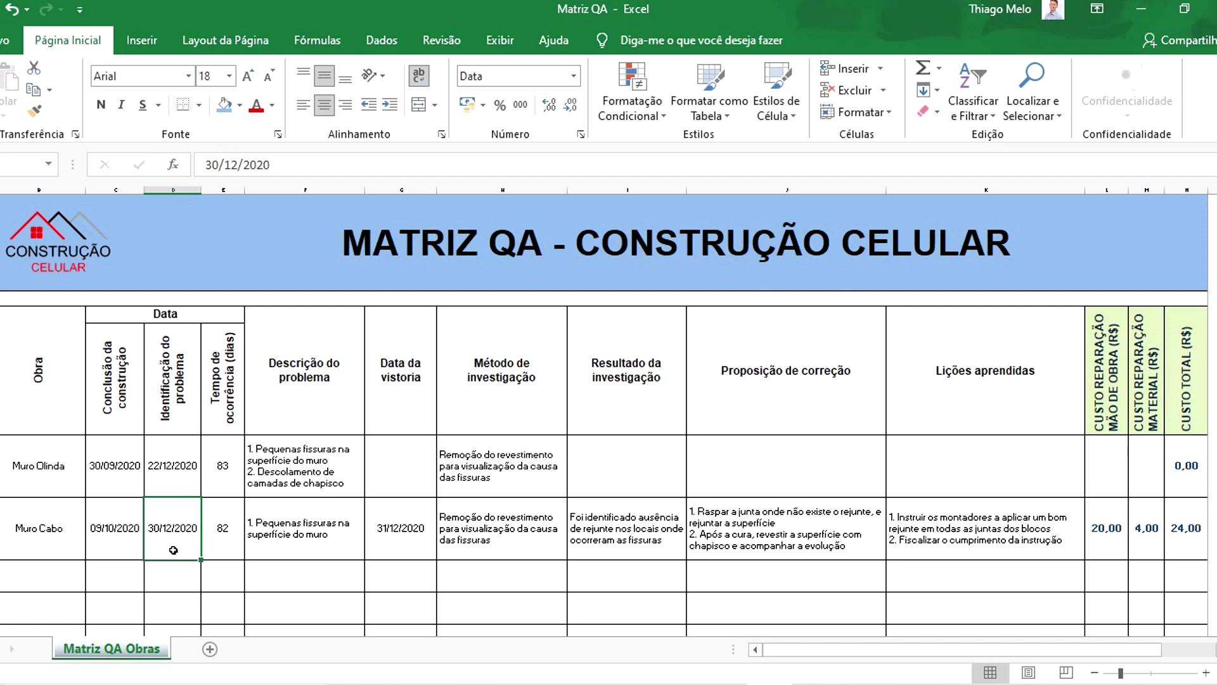
pyautogui.click(297, 531)
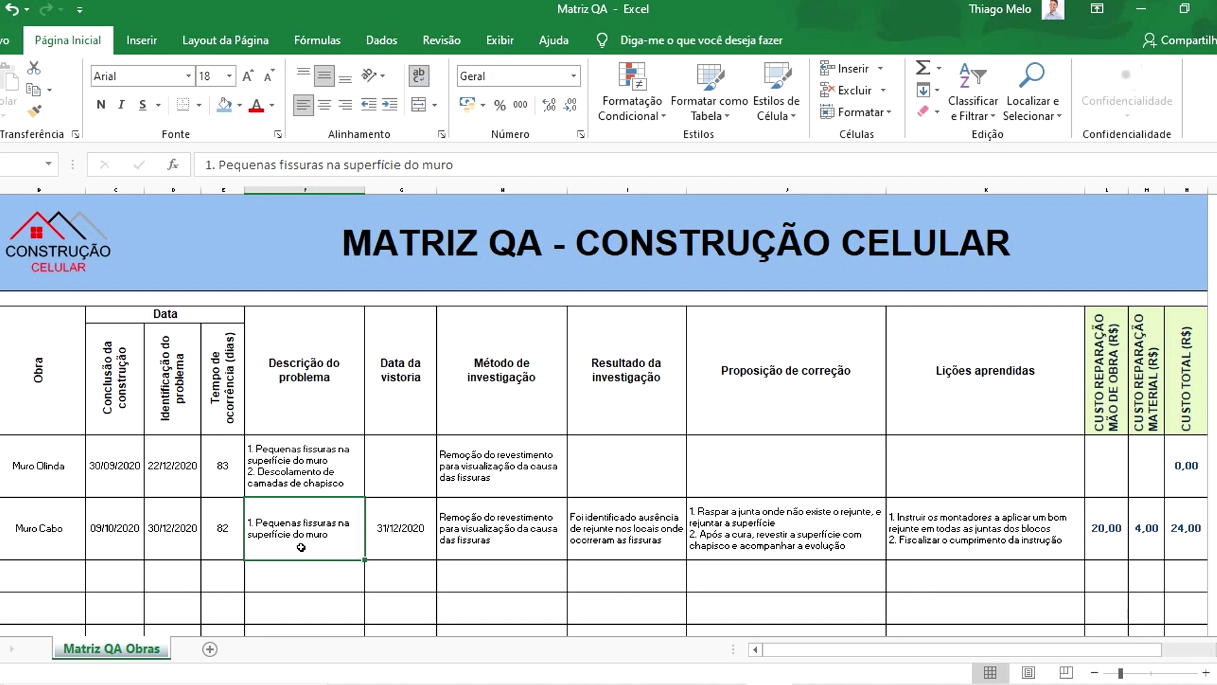
pyautogui.click(397, 537)
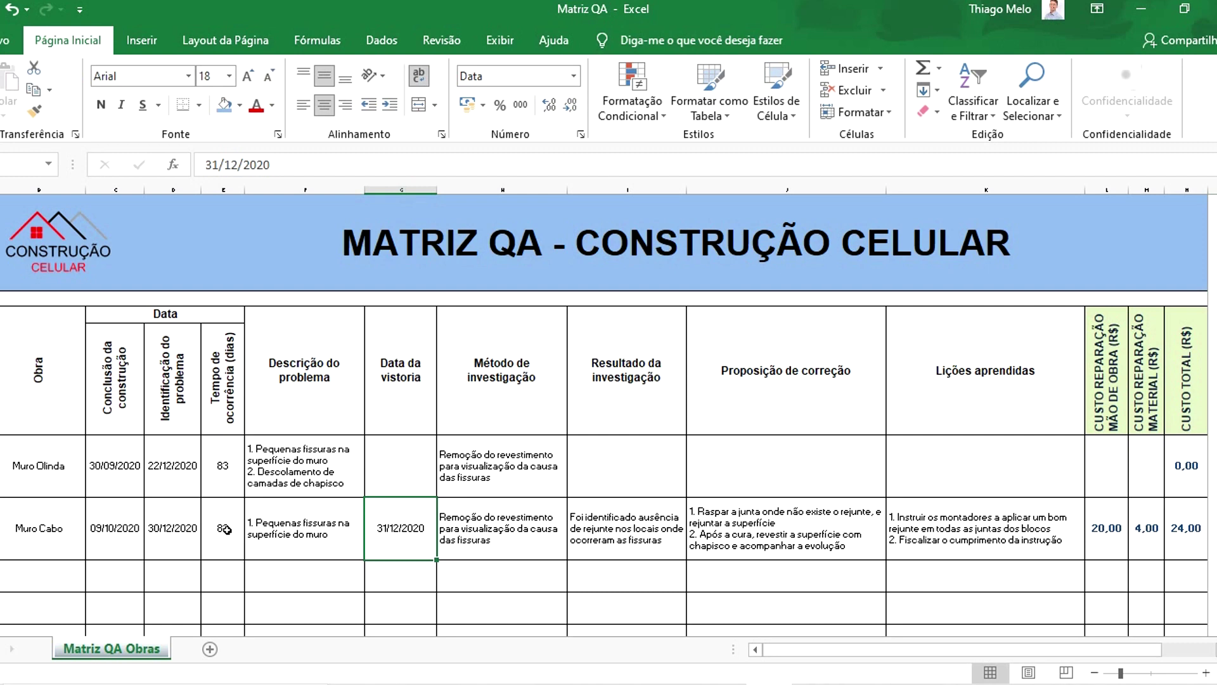
pyautogui.click(492, 548)
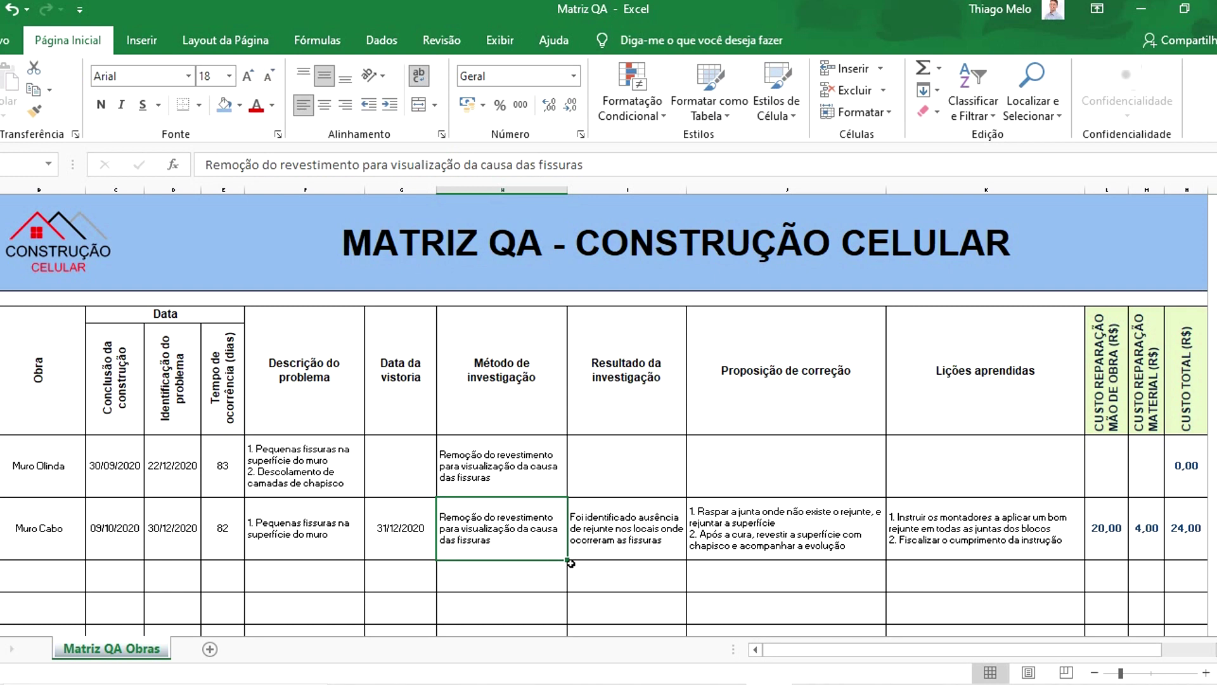
# Read the Muro Cabo record's investigation result, proposed correction and lessons learned.
pyautogui.click(614, 548)
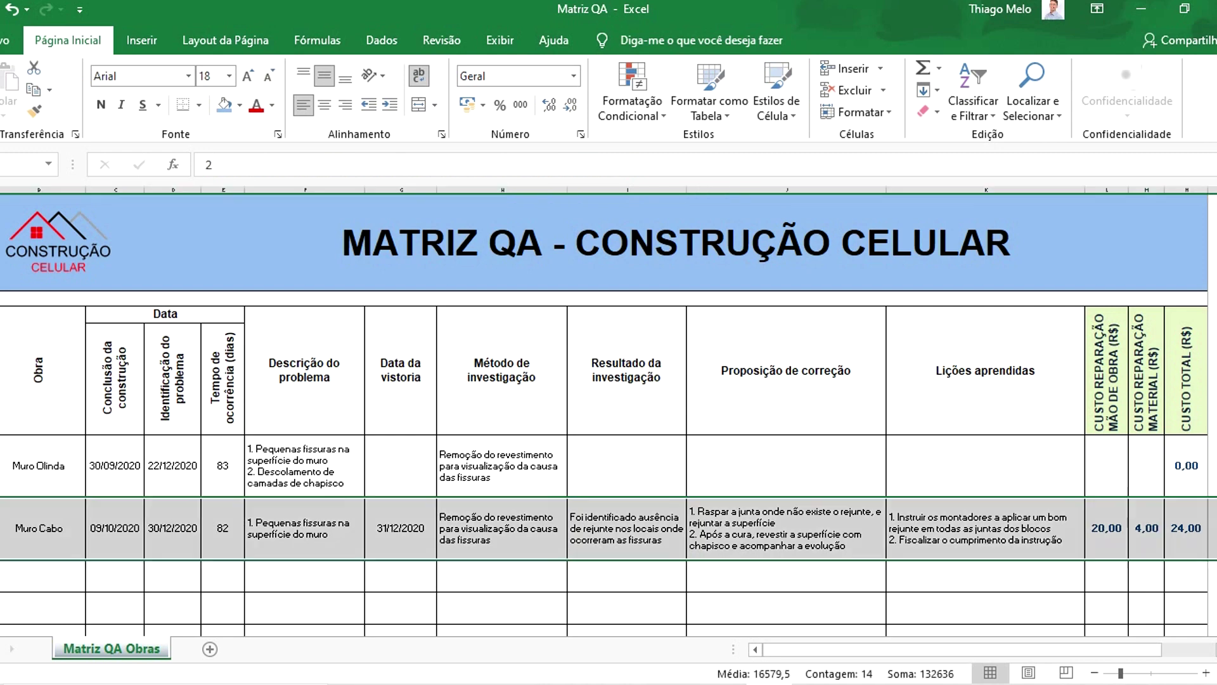
pyautogui.click(16, 522)
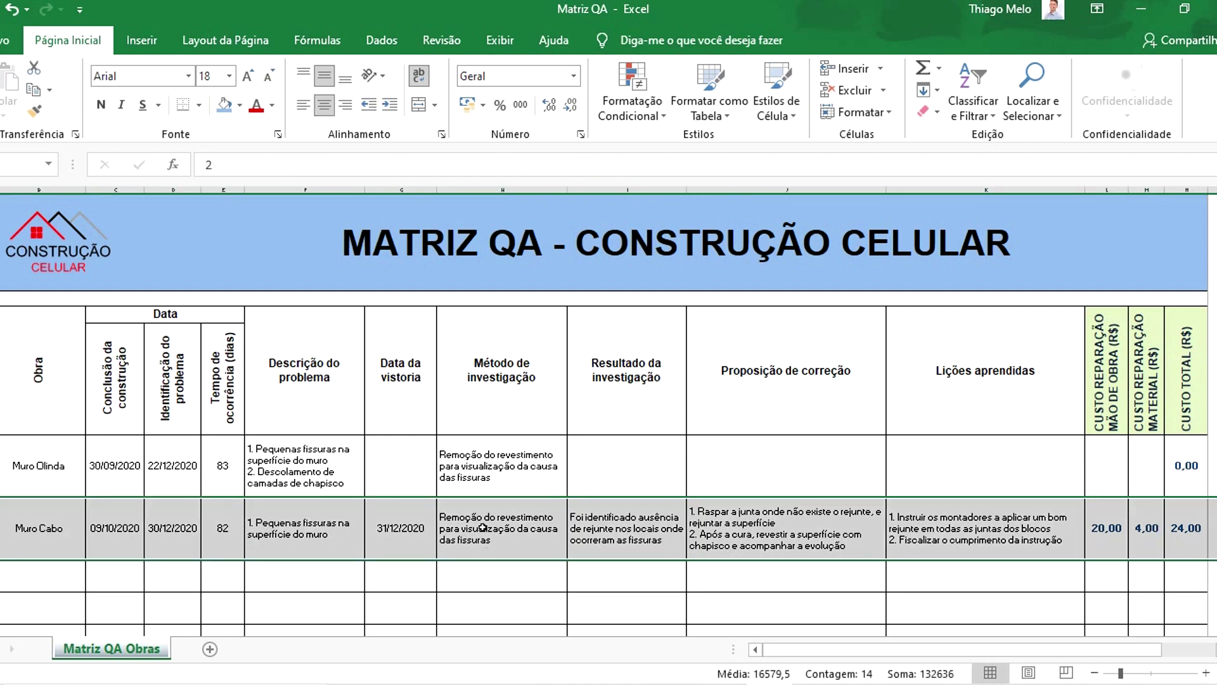
pyautogui.click(607, 534)
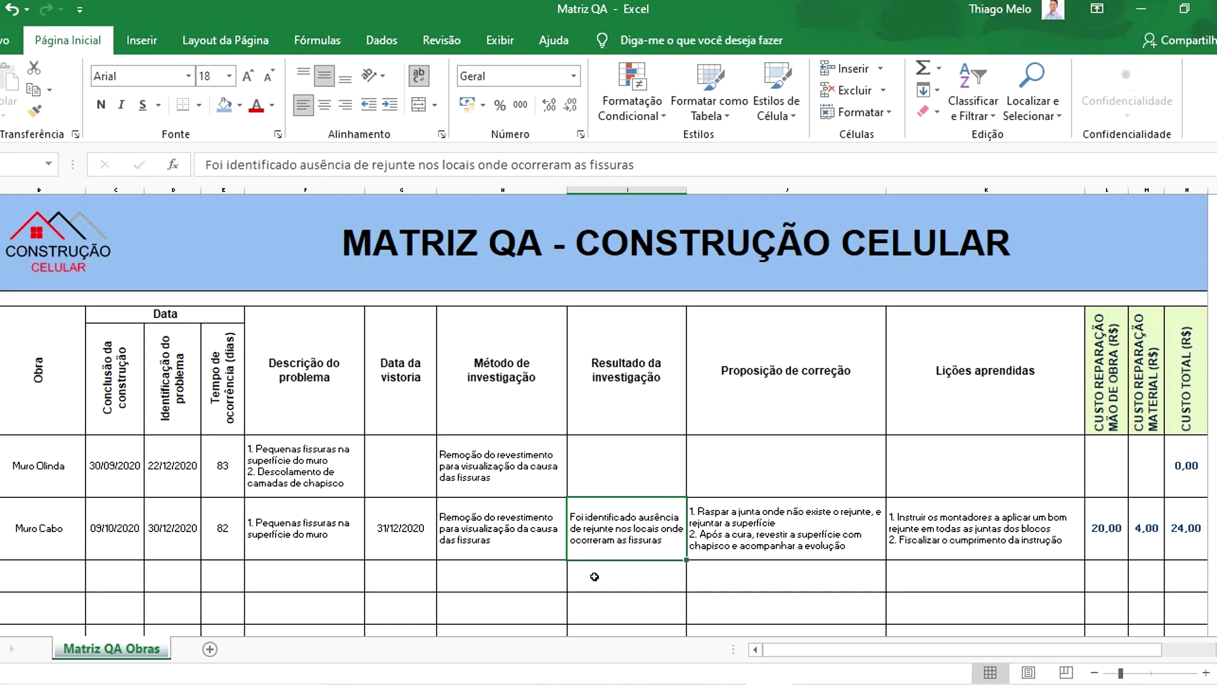
pyautogui.click(731, 530)
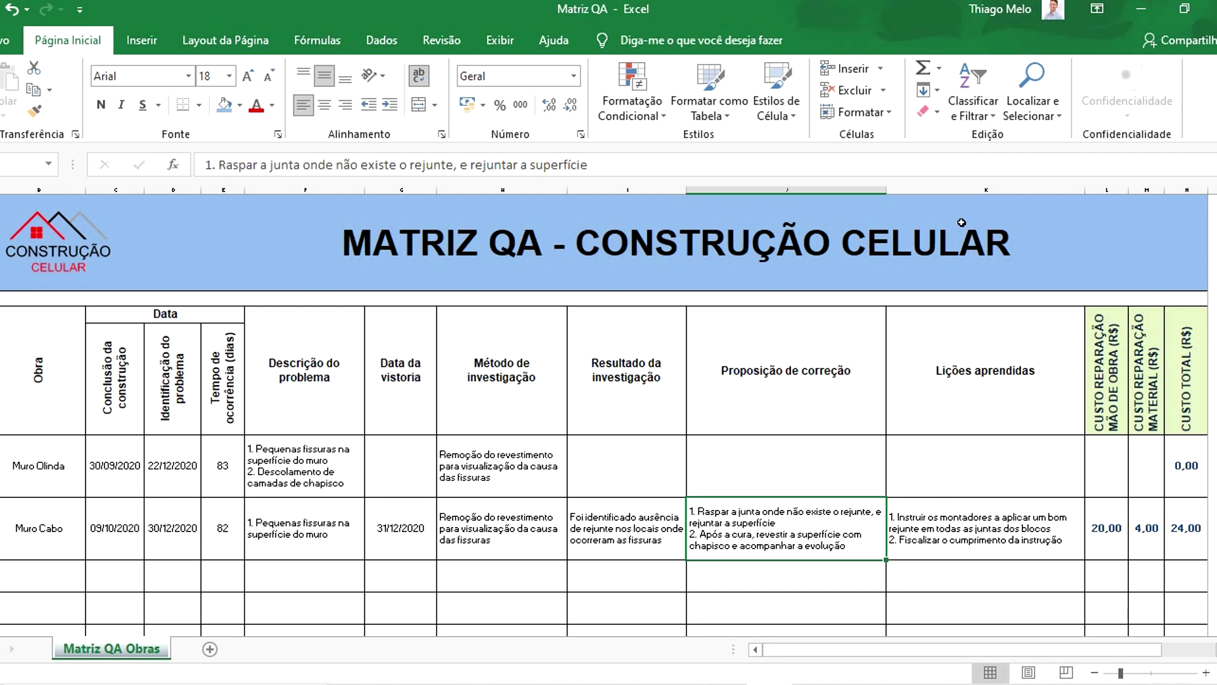
pyautogui.click(960, 194)
pyautogui.click(975, 532)
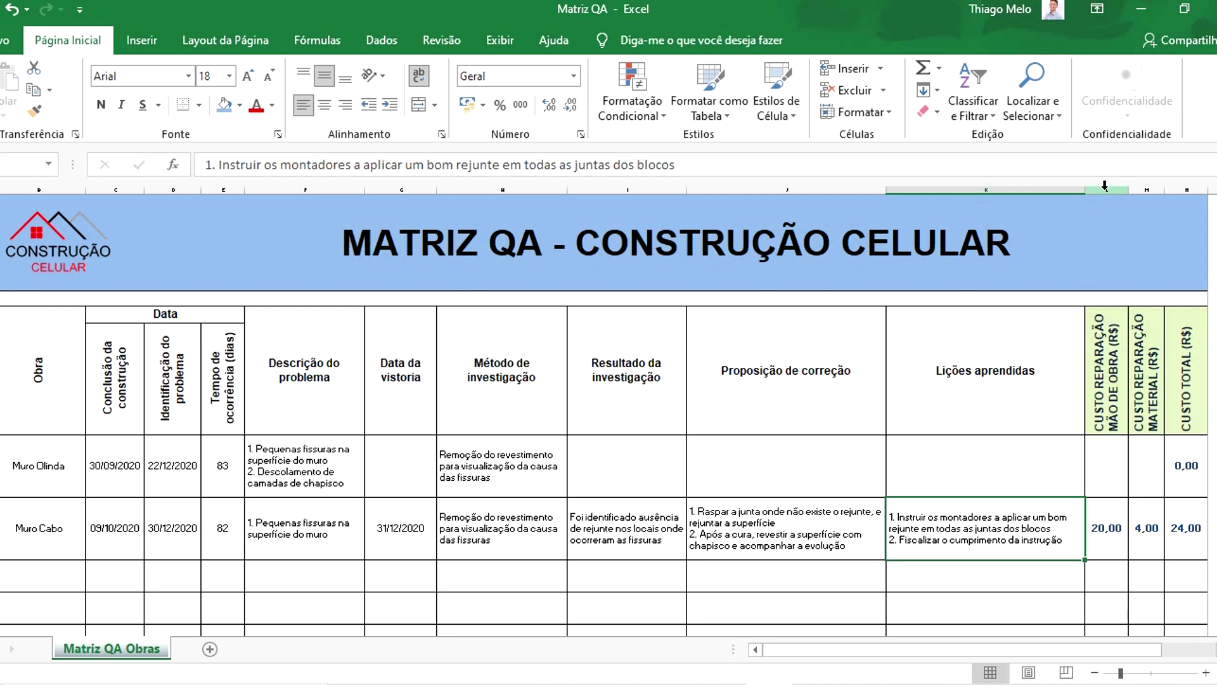
# Check the Muro Cabo labour and material repair costs and the formula behind its total cost.
pyautogui.click(1105, 529)
pyautogui.click(1065, 542)
pyautogui.press('Right')
pyautogui.press('Right')
pyautogui.press('Right')
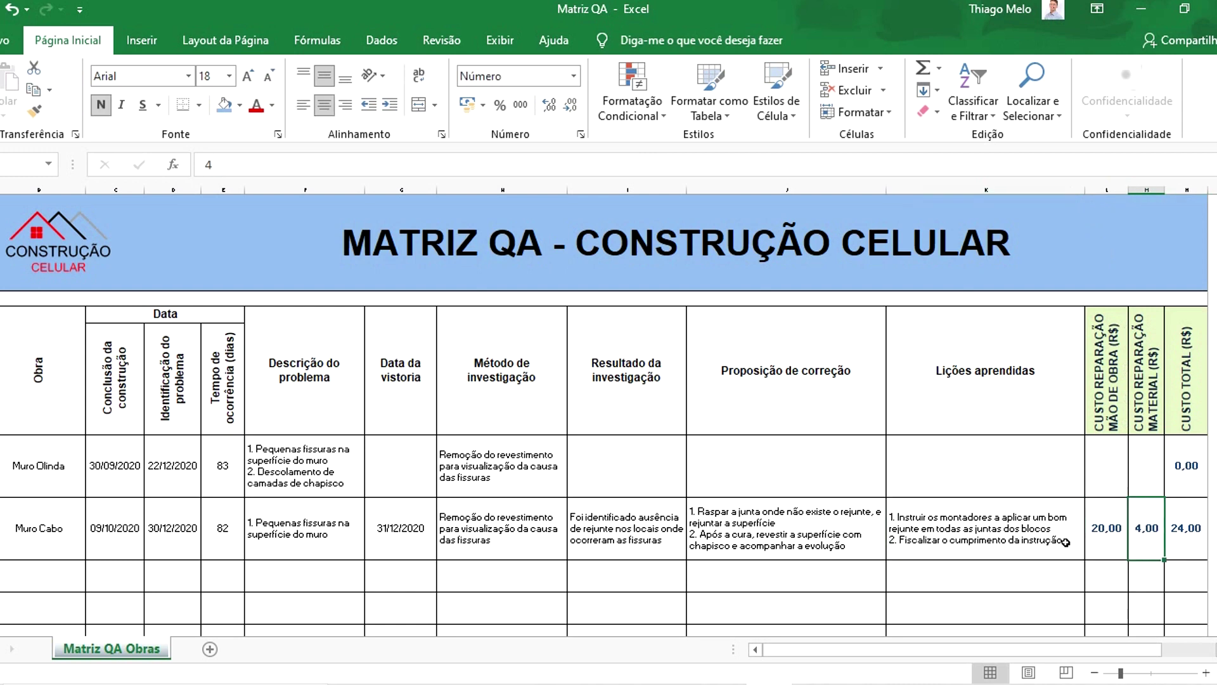
pyautogui.press('Left')
pyautogui.press('Left')
pyautogui.press('Left')
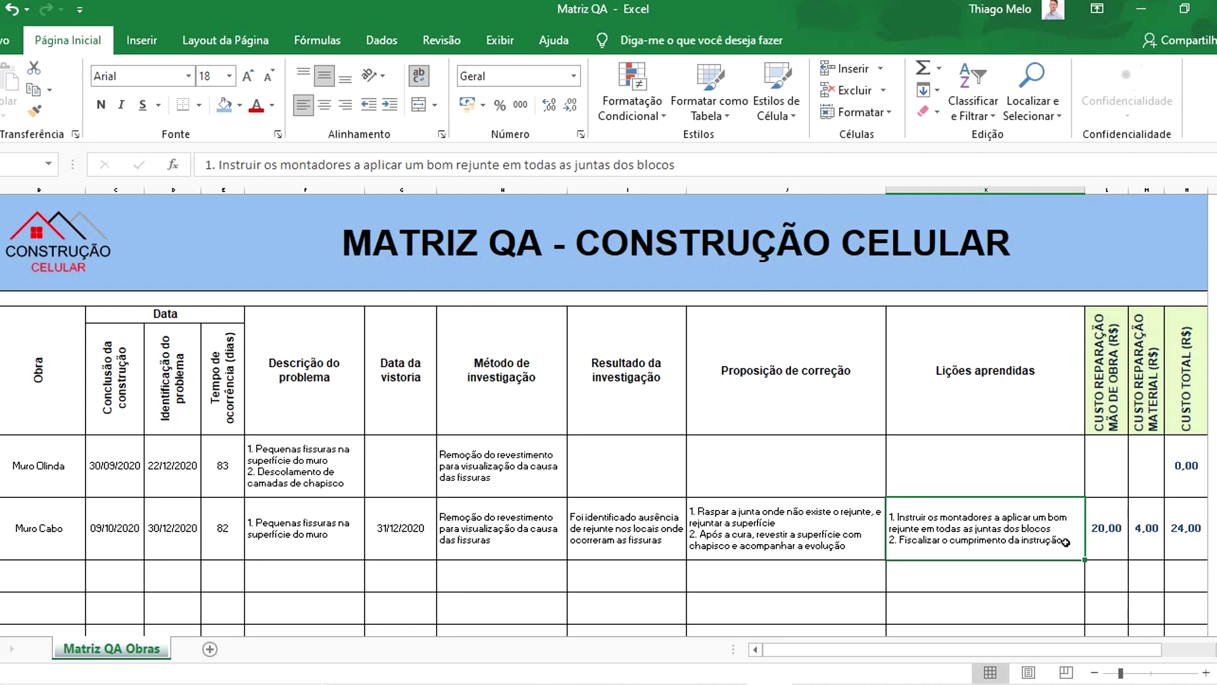
pyautogui.press('Right')
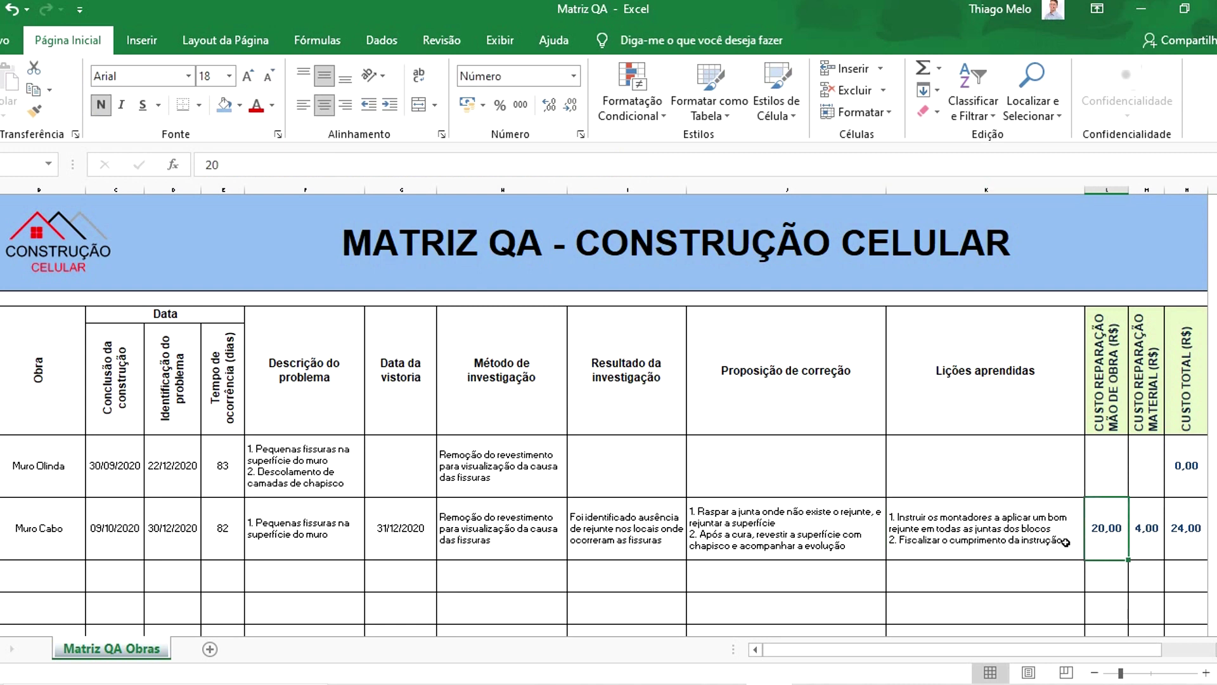
pyautogui.press('Right')
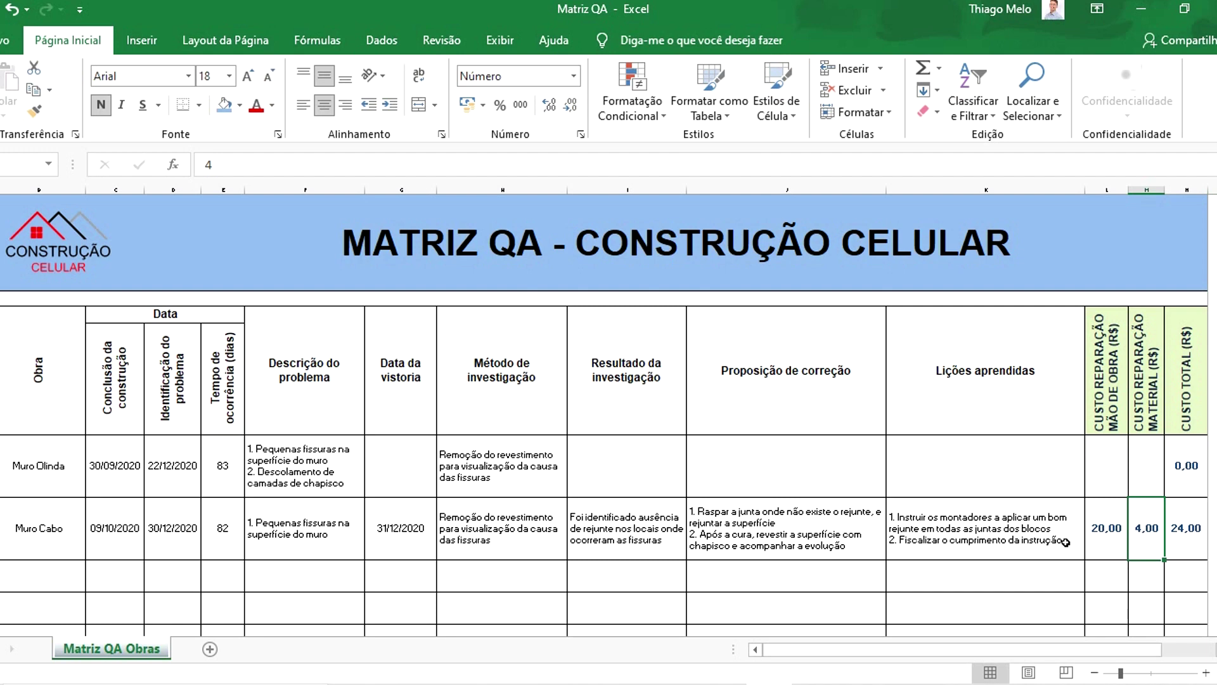
pyautogui.write('0')
pyautogui.press('Escape')
pyautogui.press('Right')
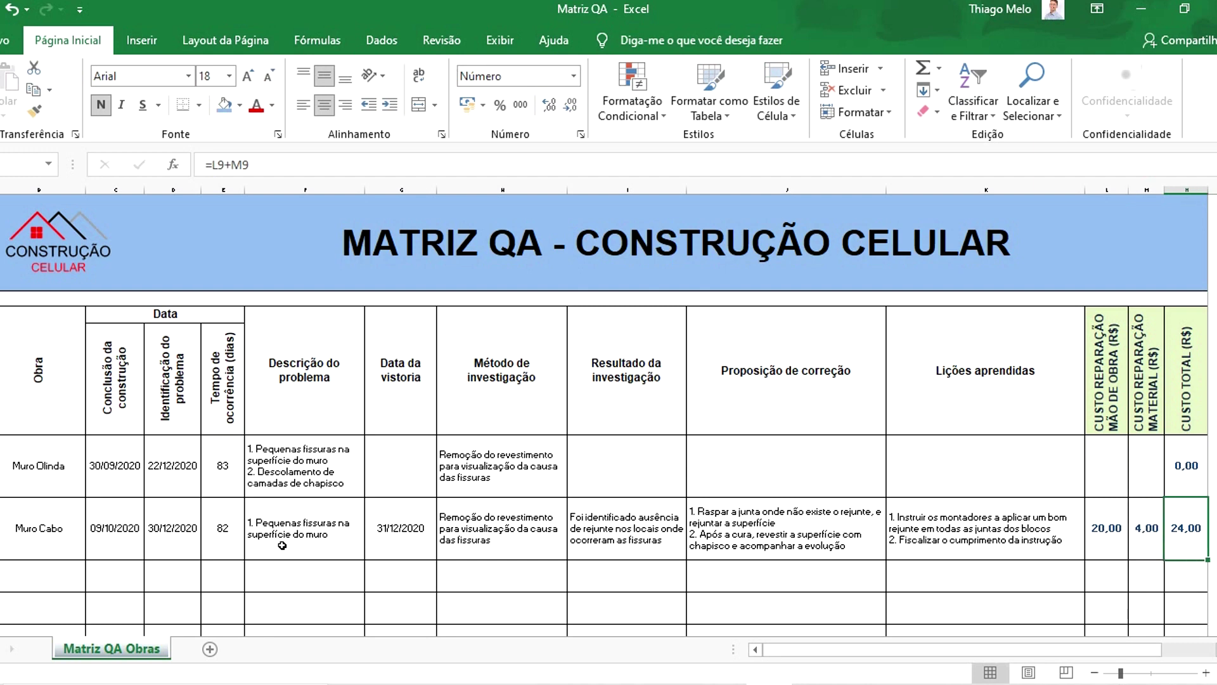
pyautogui.click(1, 528)
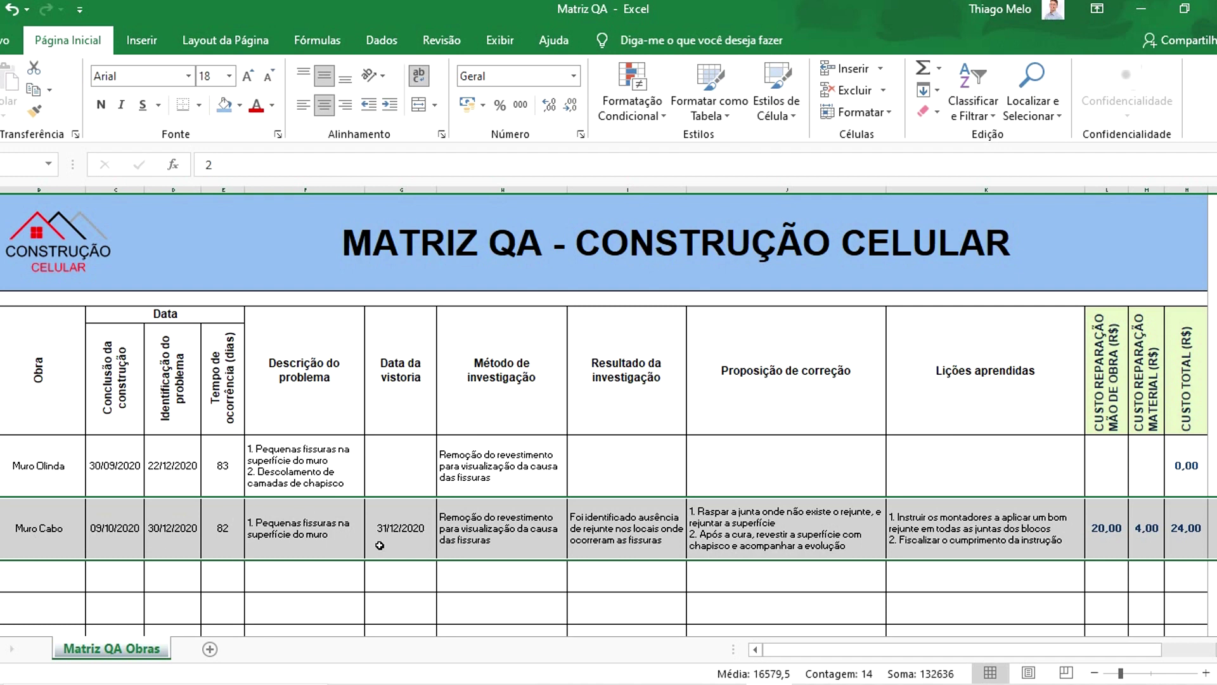
pyautogui.click(1178, 543)
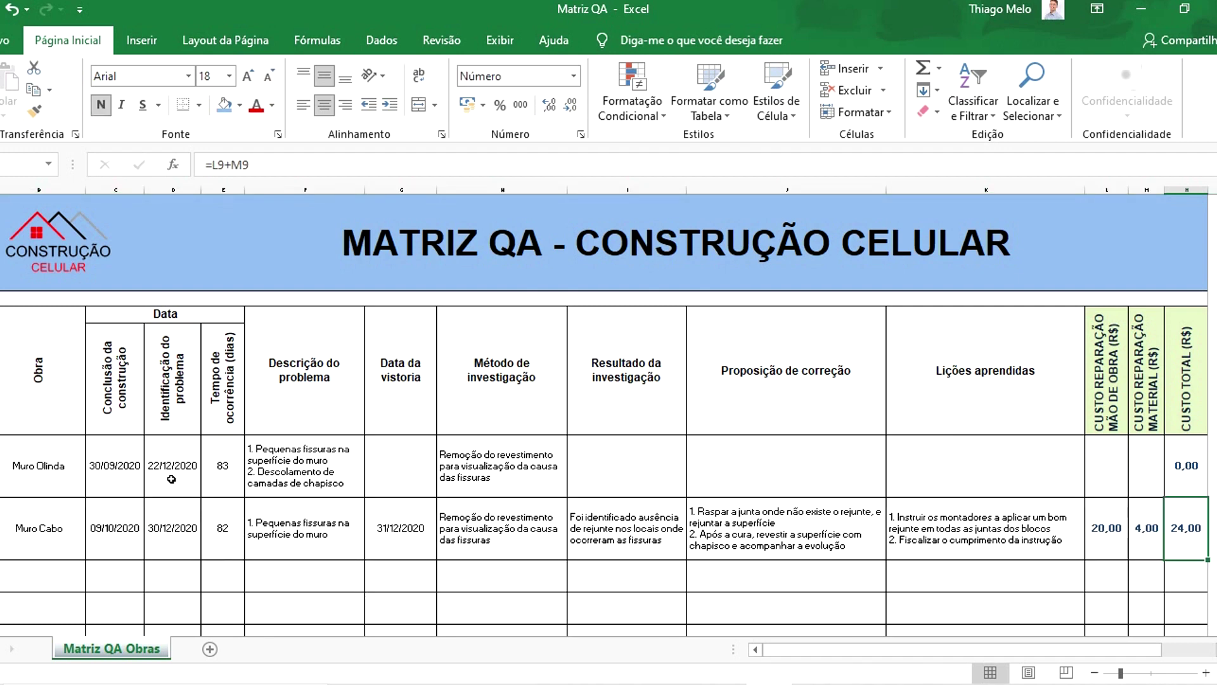
# Look over the empty rows below Muro Cabo that are available for further site records.
pyautogui.scroll(-1, 100, 493)
pyautogui.scroll(1, 95, 501)
pyautogui.scroll(-1, 320, 472)
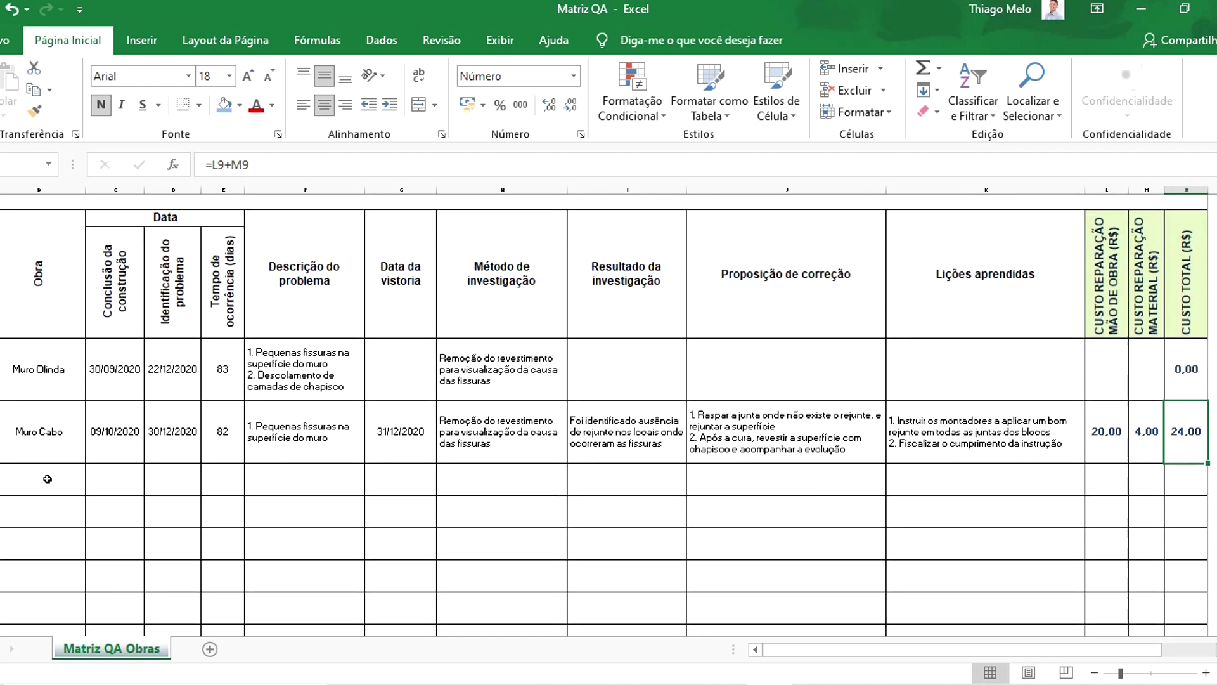
pyautogui.click(2, 479)
pyautogui.click(2, 512)
pyautogui.click(1, 544)
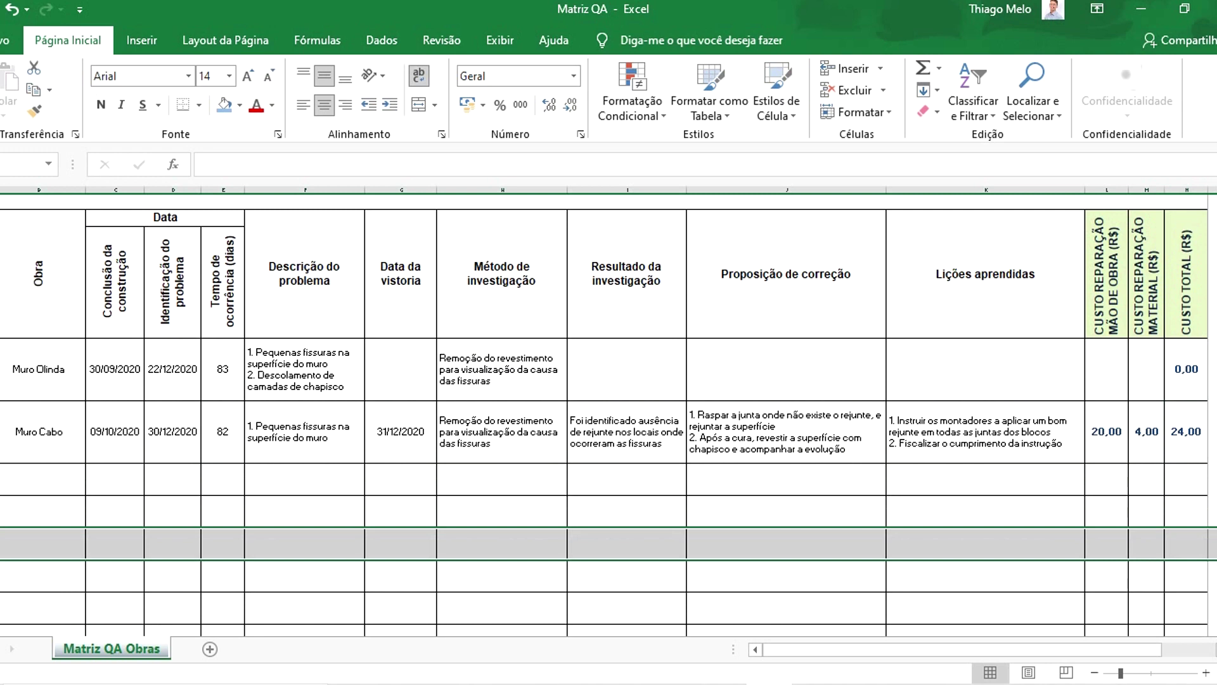
pyautogui.click(1, 609)
pyautogui.scroll(1, 73, 523)
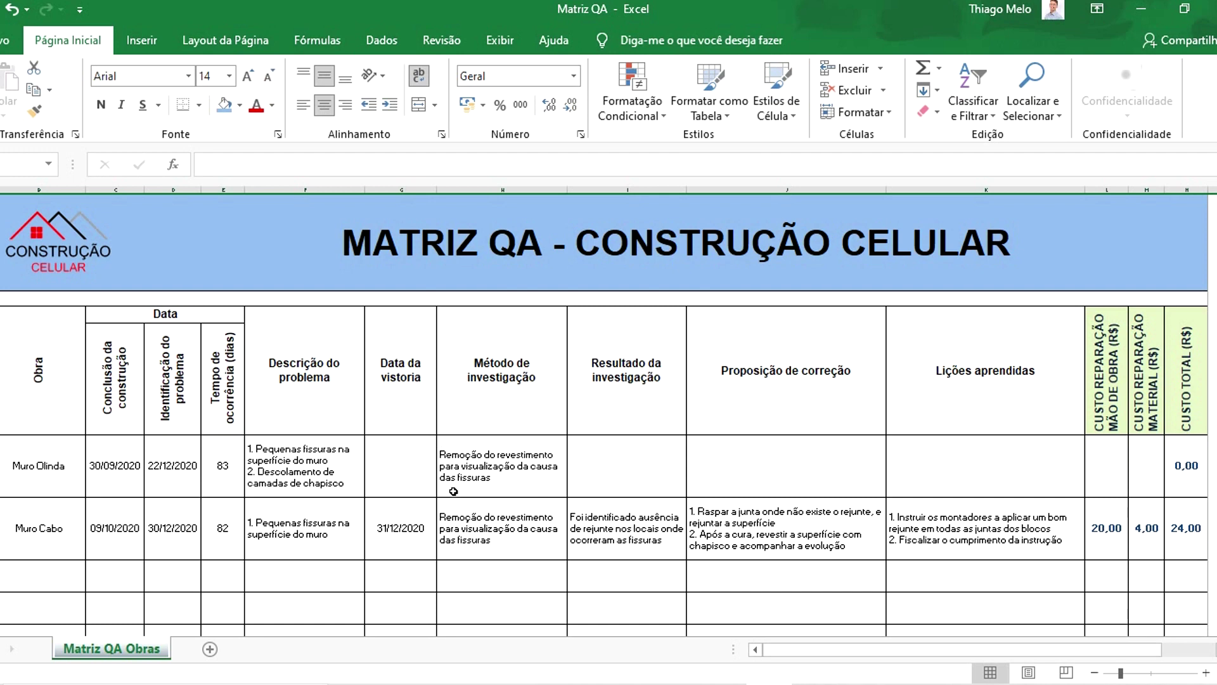
pyautogui.click(788, 403)
pyautogui.click(775, 463)
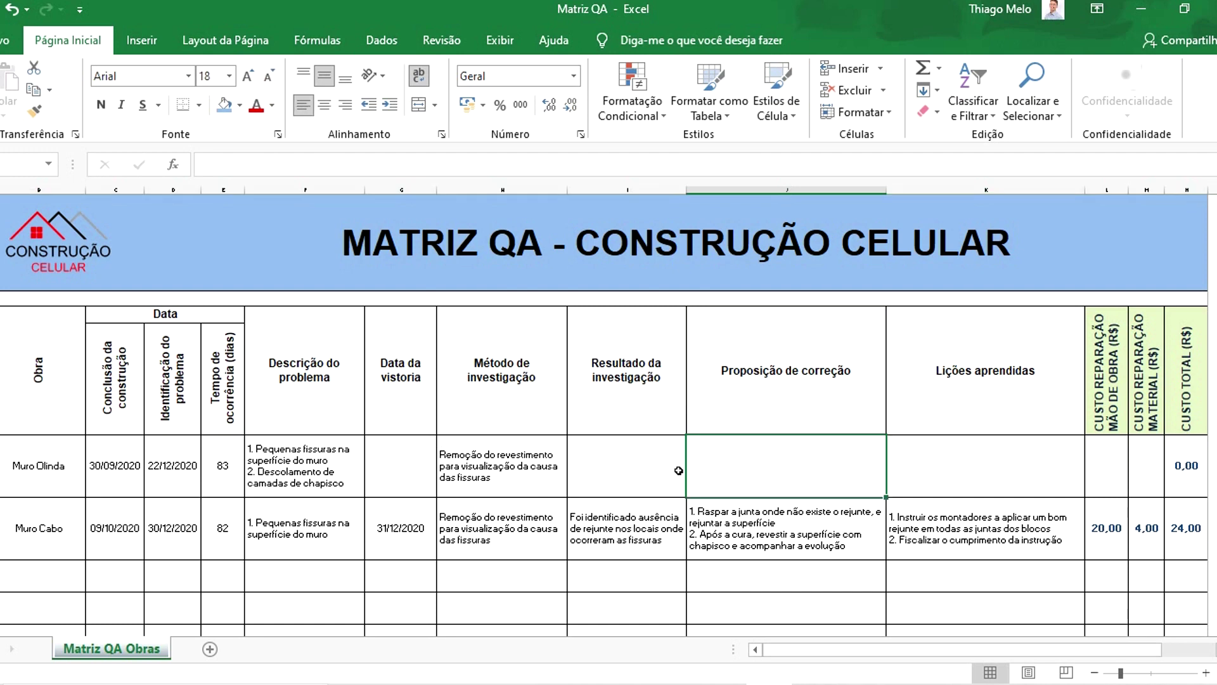
pyautogui.click(632, 465)
pyautogui.click(527, 490)
pyautogui.click(526, 517)
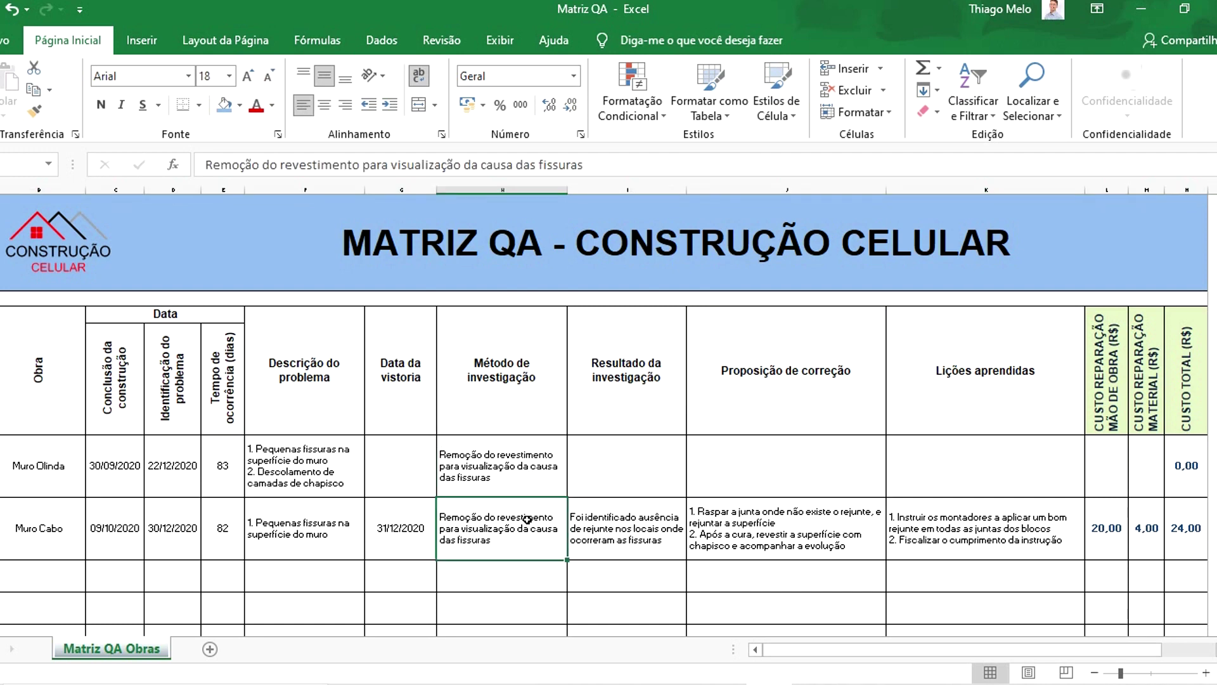